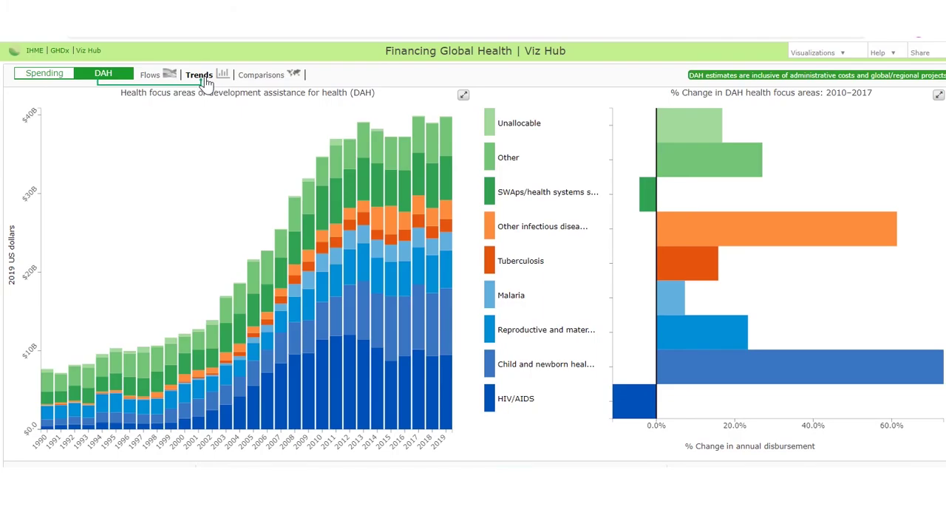
# - Open the Comparisons map of development assistance for health and view the amounts received by Algeria and Nigeria
pyautogui.click(265, 77)
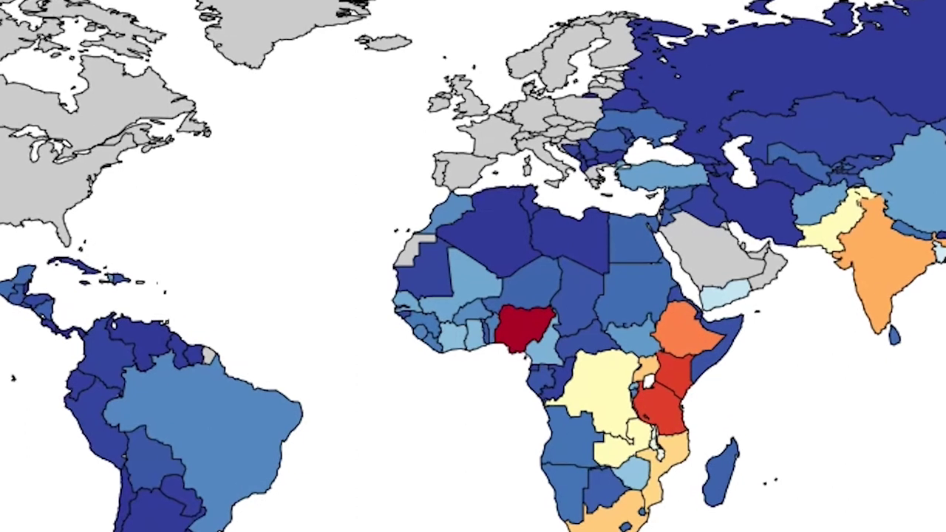
pyautogui.moveTo(521, 248)
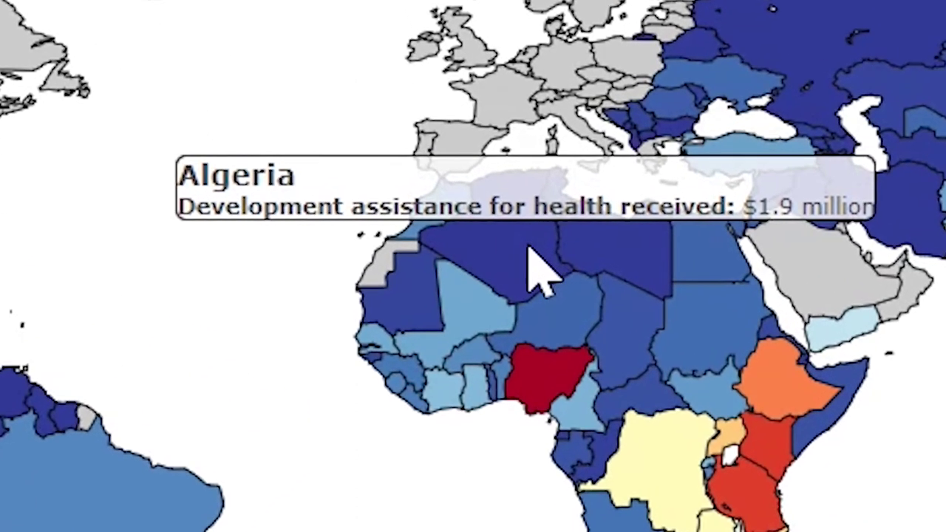
pyautogui.moveTo(543, 369)
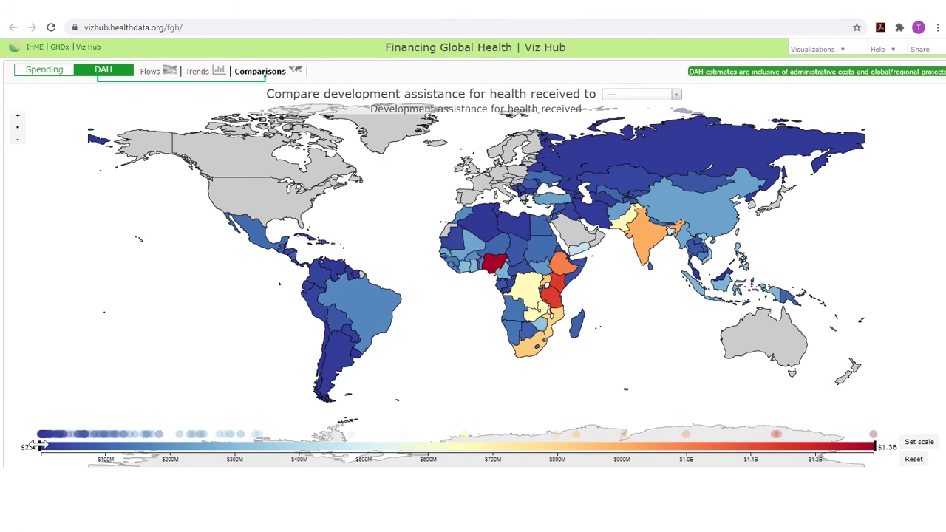
# - Limit the map's colour scale to the range $500M to $1.0B, apply it as the scale, and reset it
pyautogui.moveTo(42, 445); pyautogui.dragTo(298, 459)
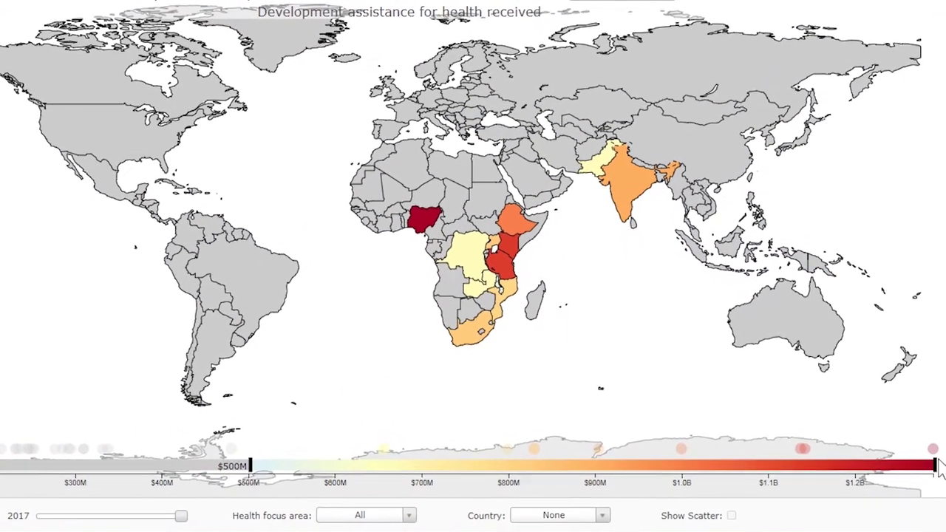
pyautogui.moveTo(934, 466); pyautogui.dragTo(687, 473)
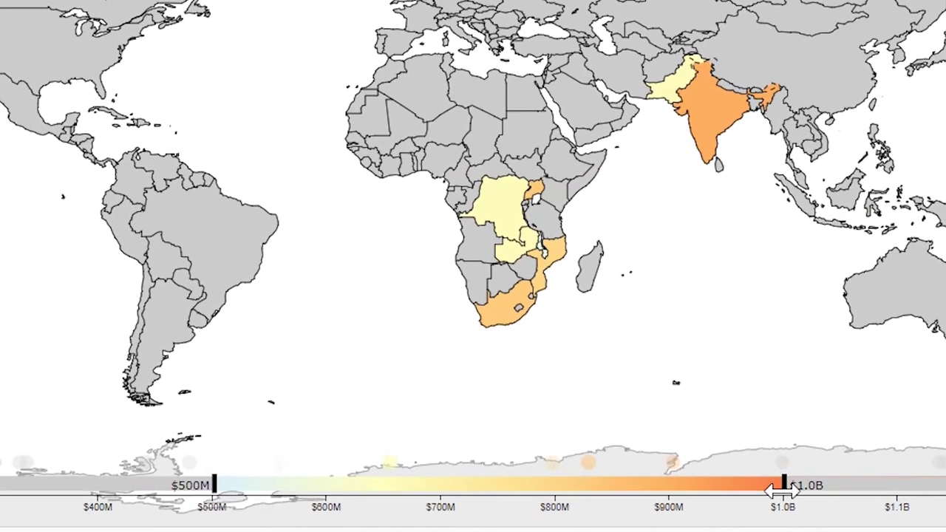
pyautogui.click(930, 479)
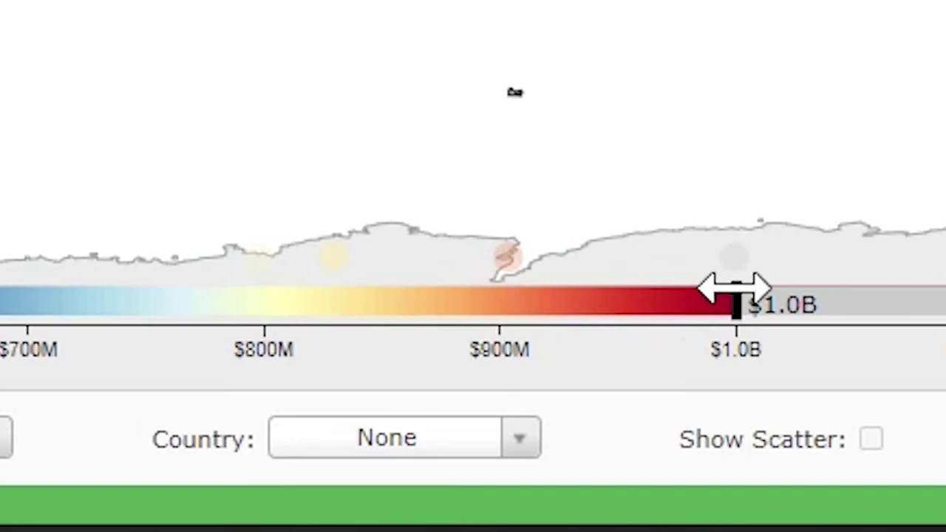
pyautogui.moveTo(691, 374)
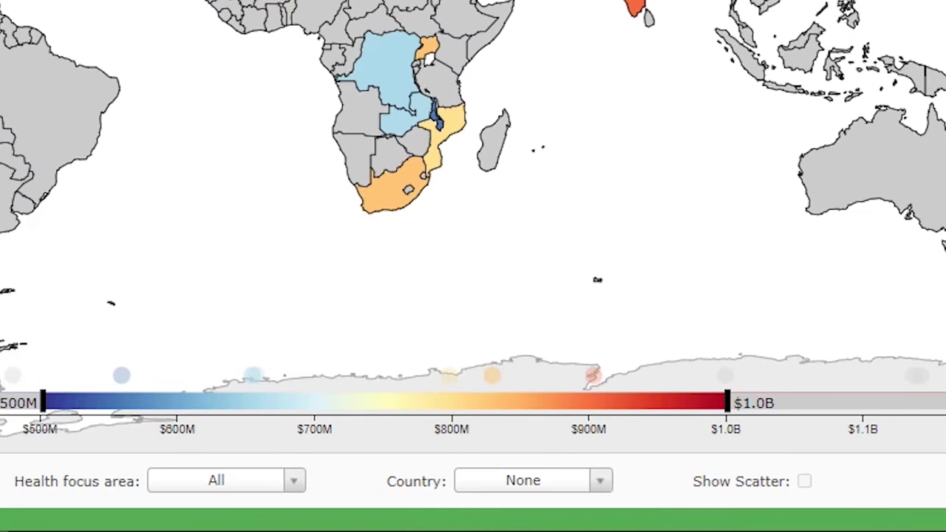
pyautogui.click(886, 434)
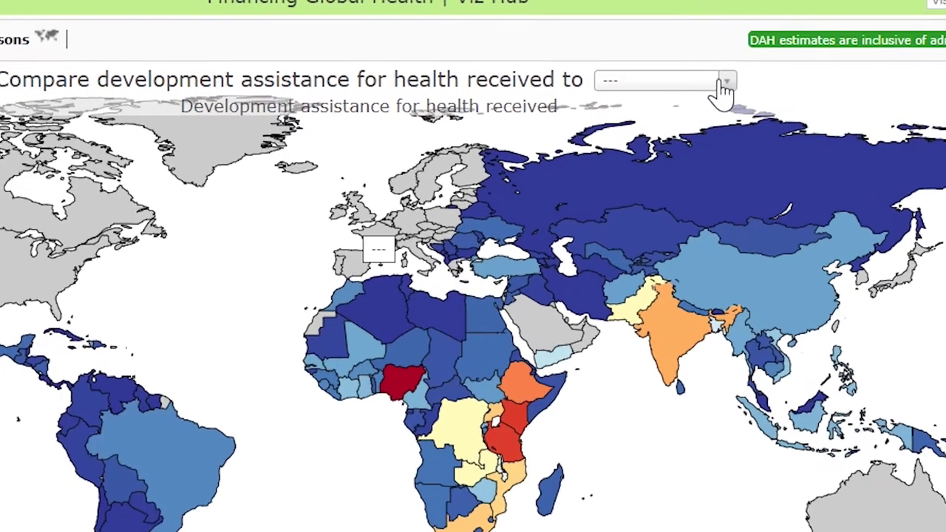
# - Zoom the map in on West Africa and select Liberia as the country
pyautogui.click(712, 85)
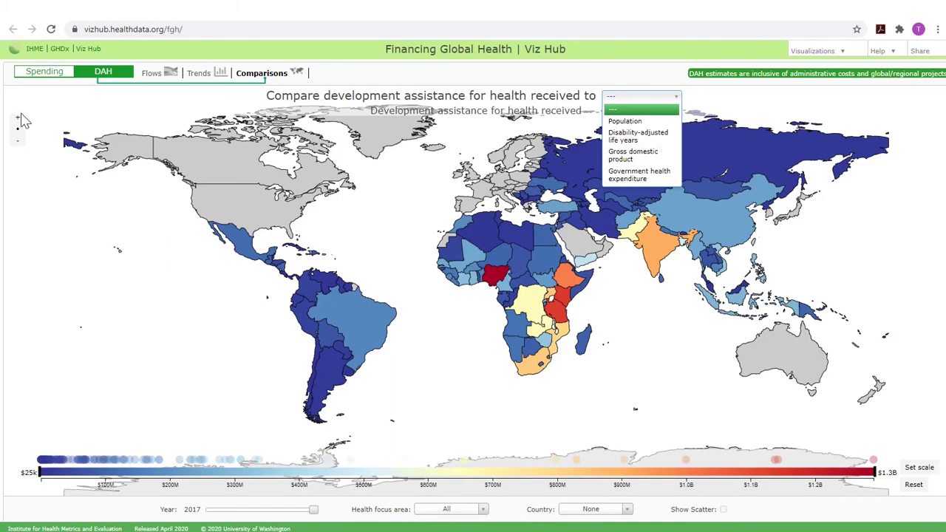
pyautogui.click(17, 117)
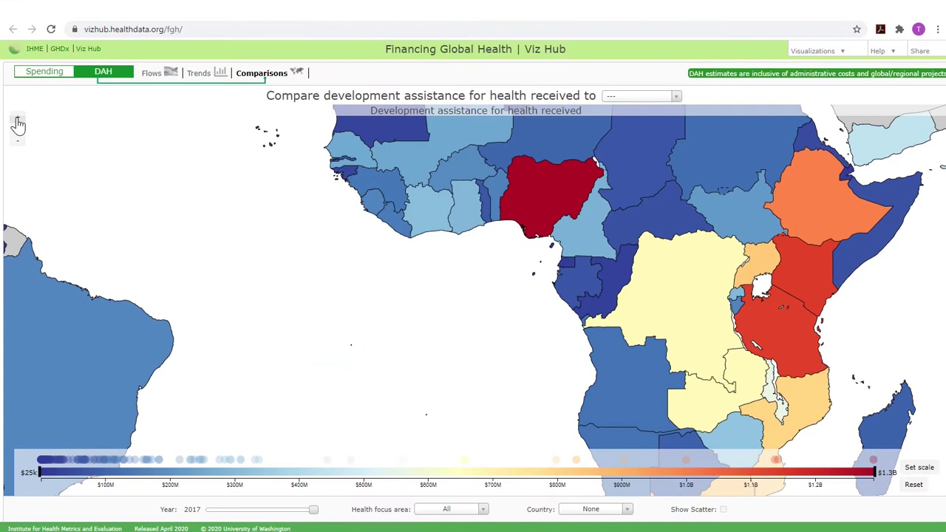
pyautogui.moveTo(310, 212); pyautogui.dragTo(372, 274)
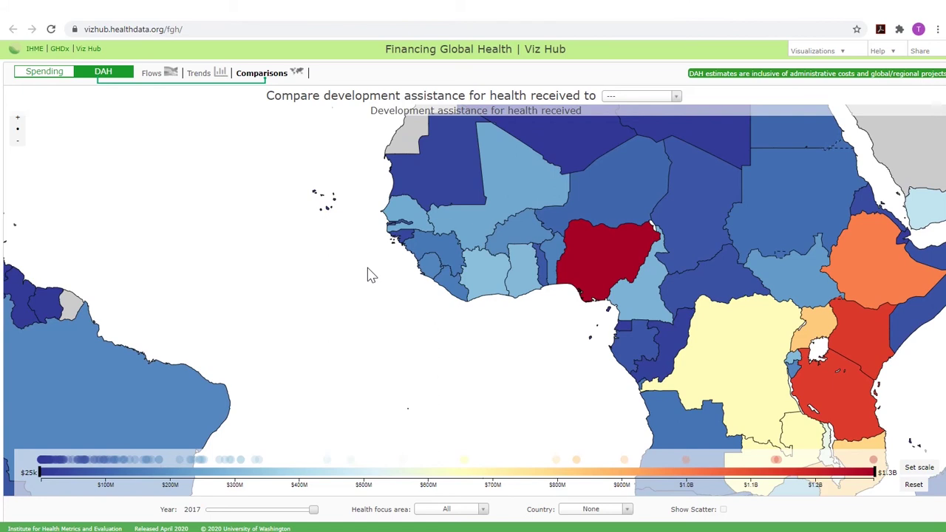
pyautogui.moveTo(458, 287)
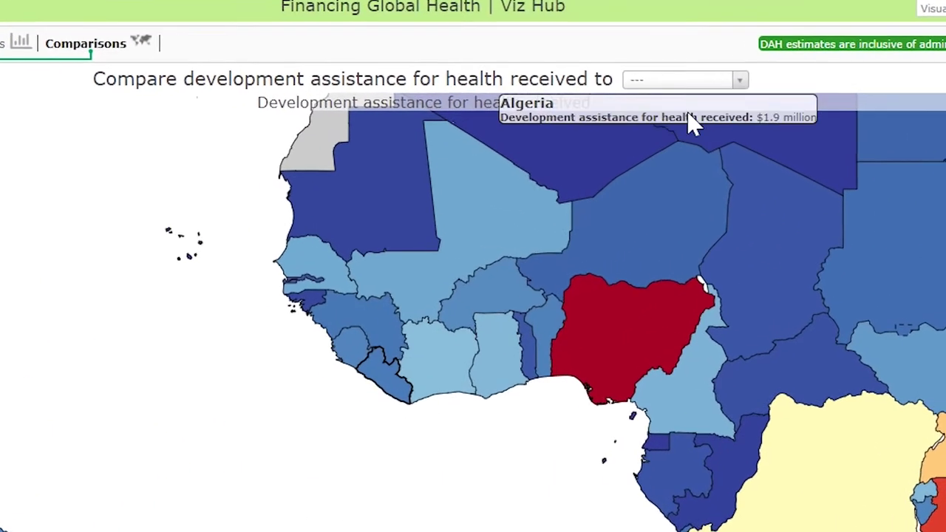
# - Compare development assistance for health received to population and check Liberia's point on the colour scale
pyautogui.click(718, 85)
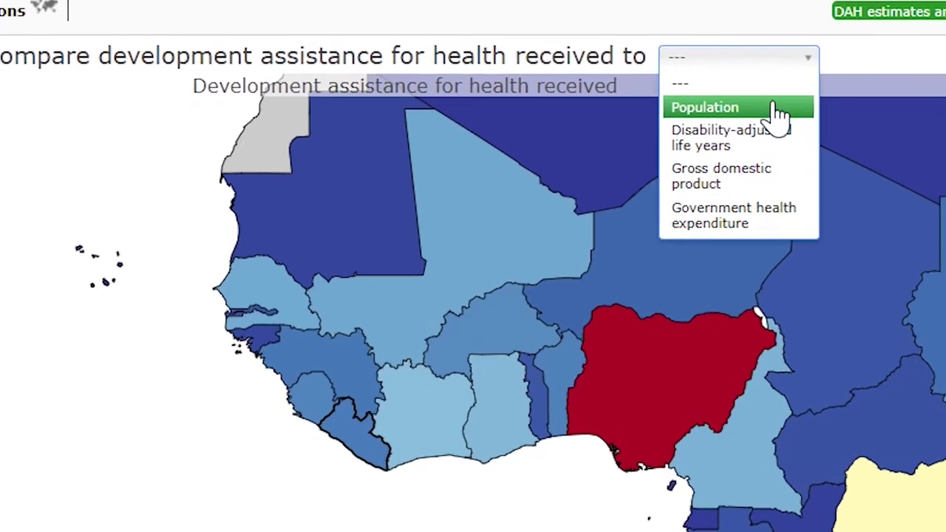
pyautogui.click(750, 119)
pyautogui.moveTo(437, 423)
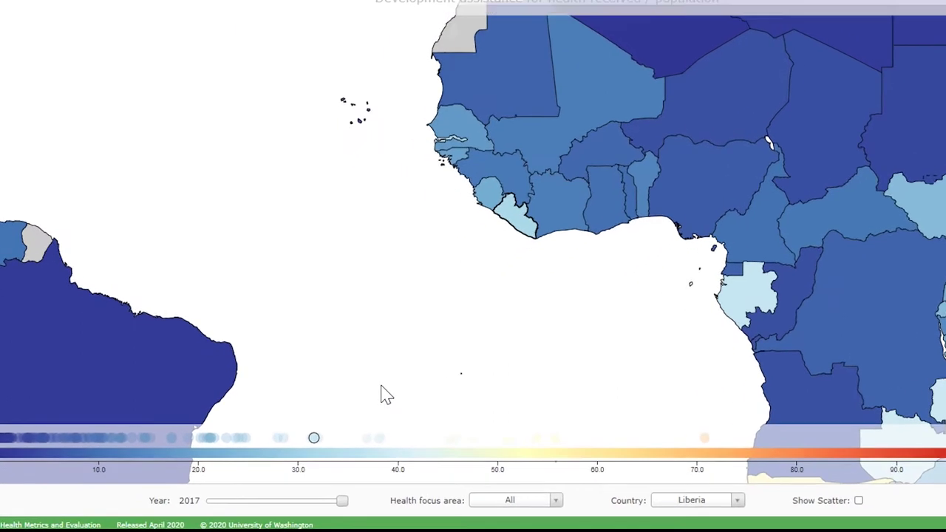
pyautogui.moveTo(313, 437)
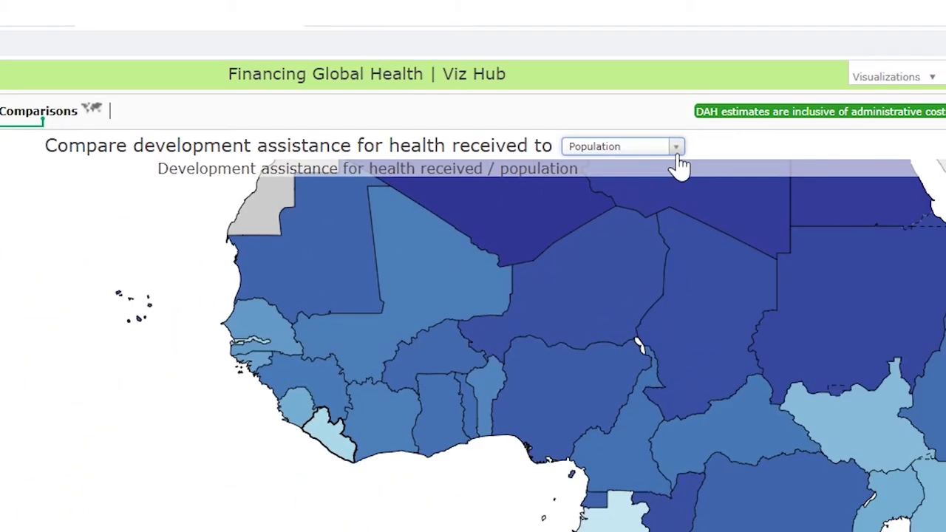
# - Change the comparison measure to gross domestic product and set the year to 2010
pyautogui.click(676, 148)
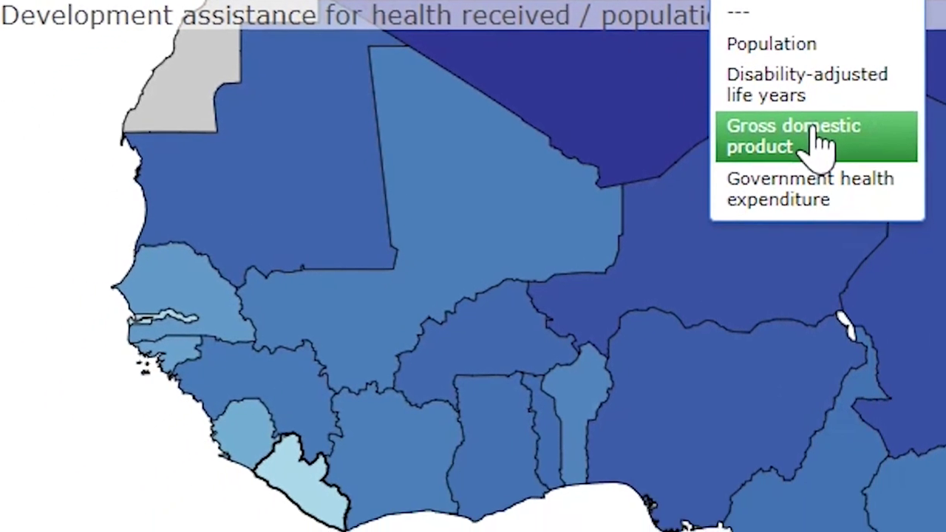
pyautogui.click(816, 140)
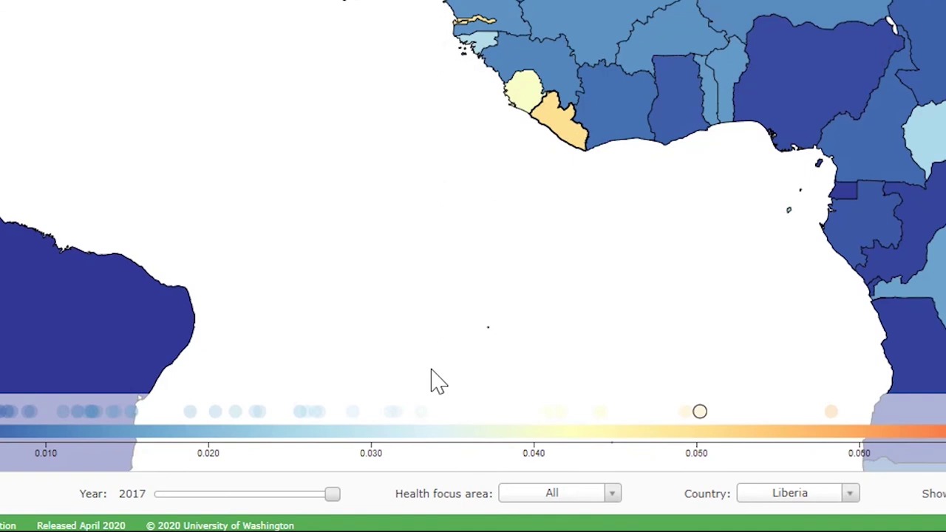
pyautogui.moveTo(336, 509); pyautogui.dragTo(311, 505)
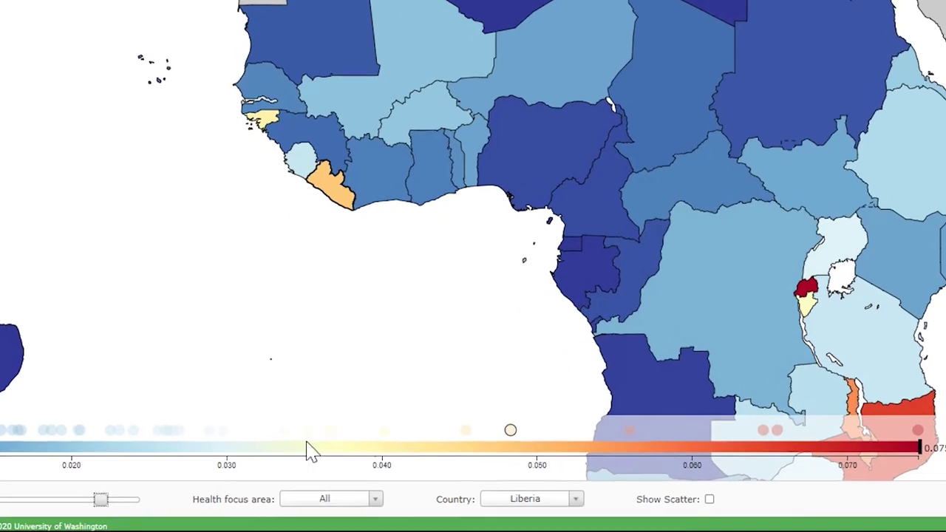
pyautogui.moveTo(569, 417)
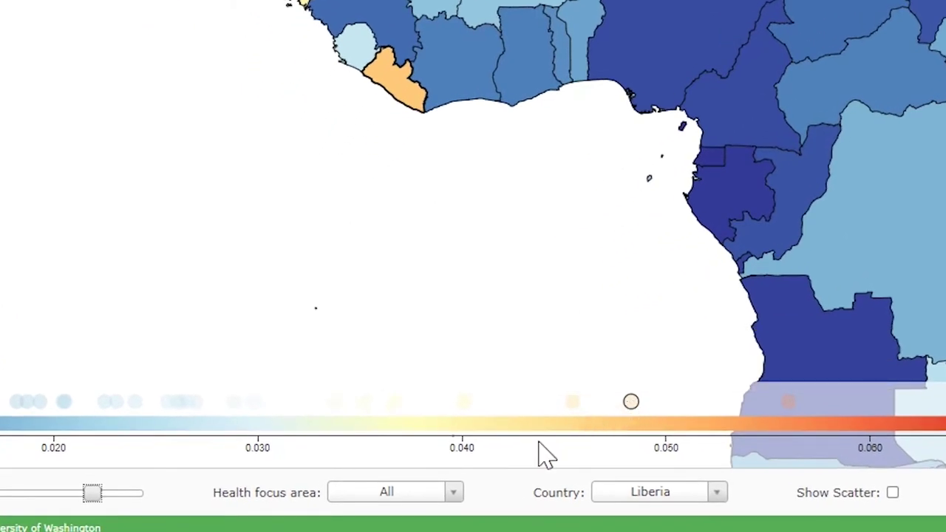
# - Set the health focus area to HIV/AIDS and check Liberia's value on the map
pyautogui.click(453, 492)
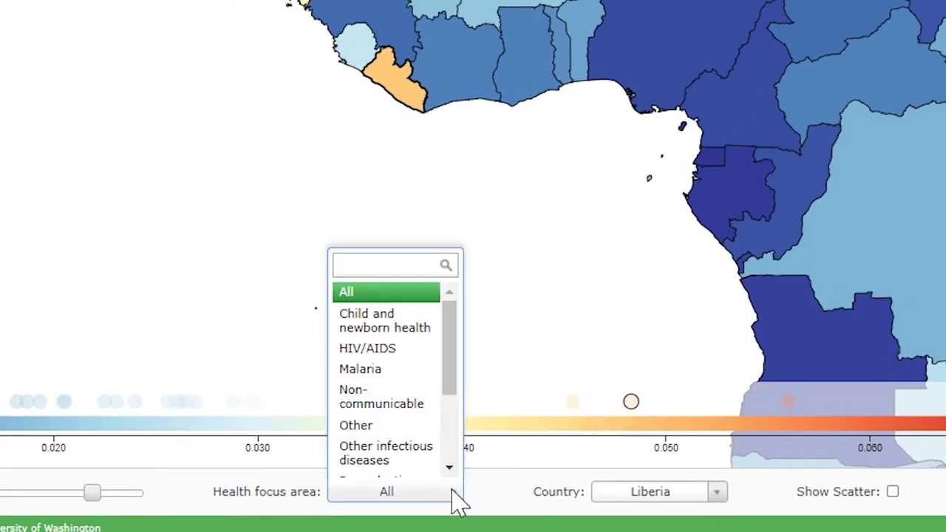
pyautogui.scroll(-1, 412, 433)
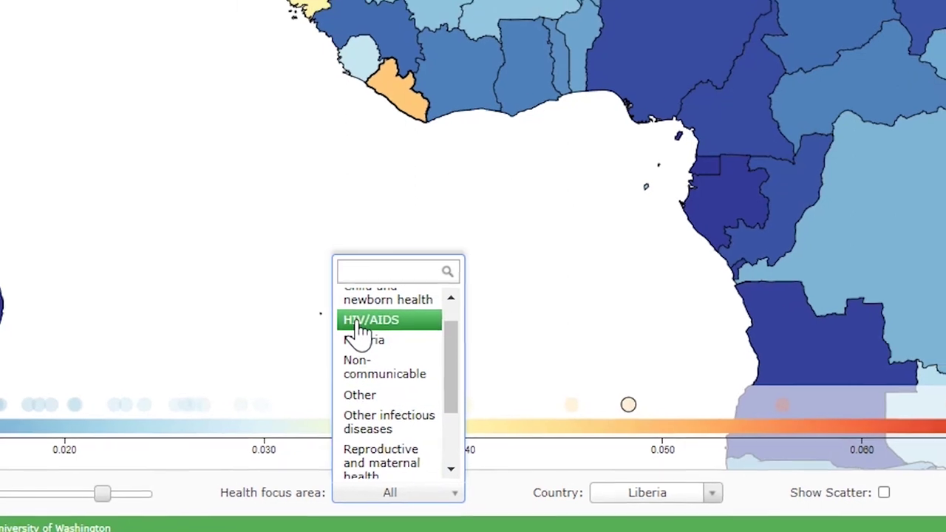
pyautogui.click(362, 322)
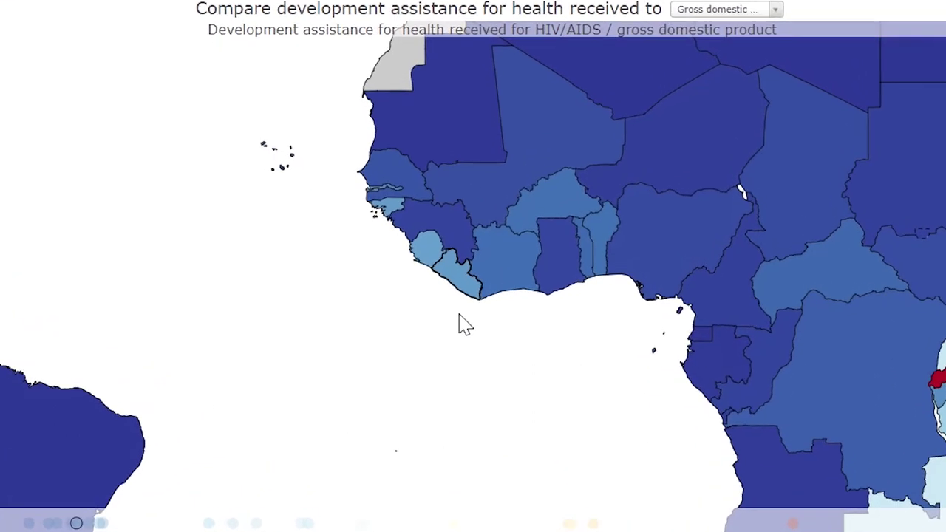
pyautogui.moveTo(449, 276)
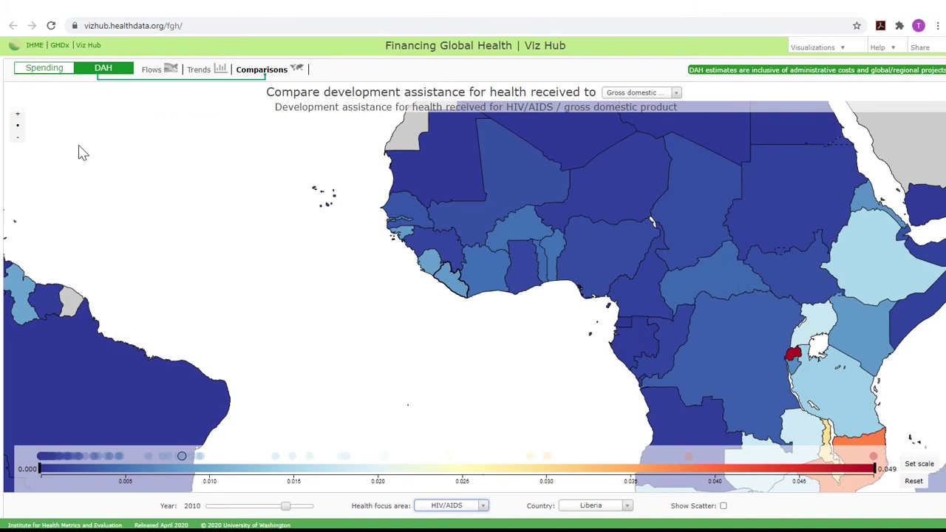
# - Show the scatter plot beside the full world map, select Namibia as the country, and view its data point
pyautogui.click(18, 130)
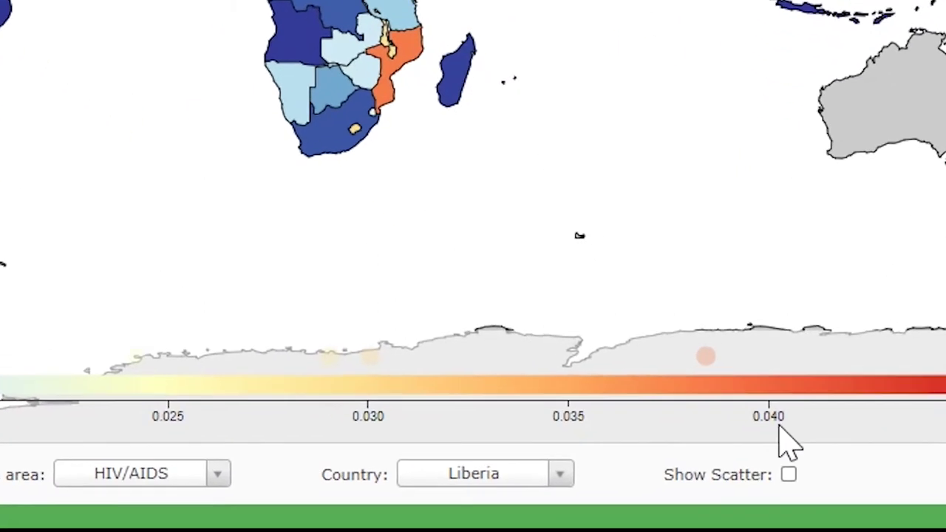
pyautogui.click(788, 475)
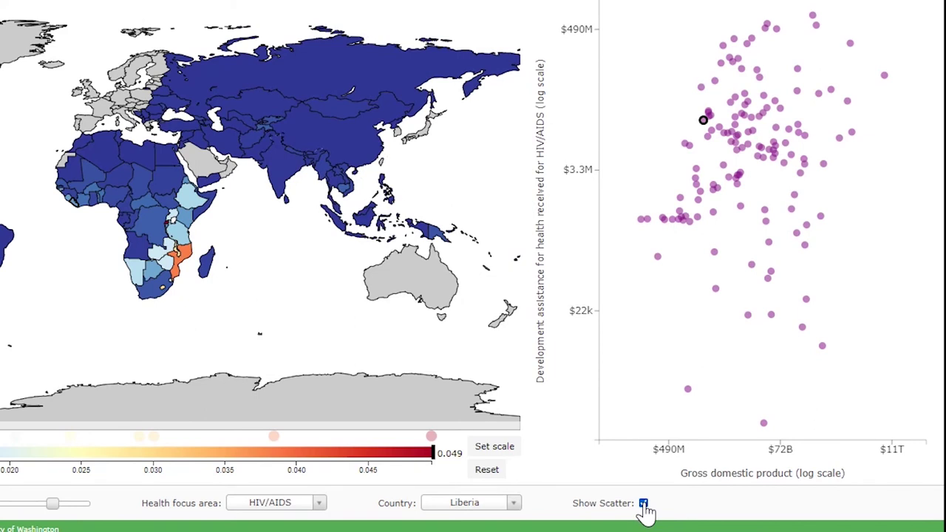
pyautogui.click(517, 505)
pyautogui.moveTo(513, 425); pyautogui.dragTo(511, 439)
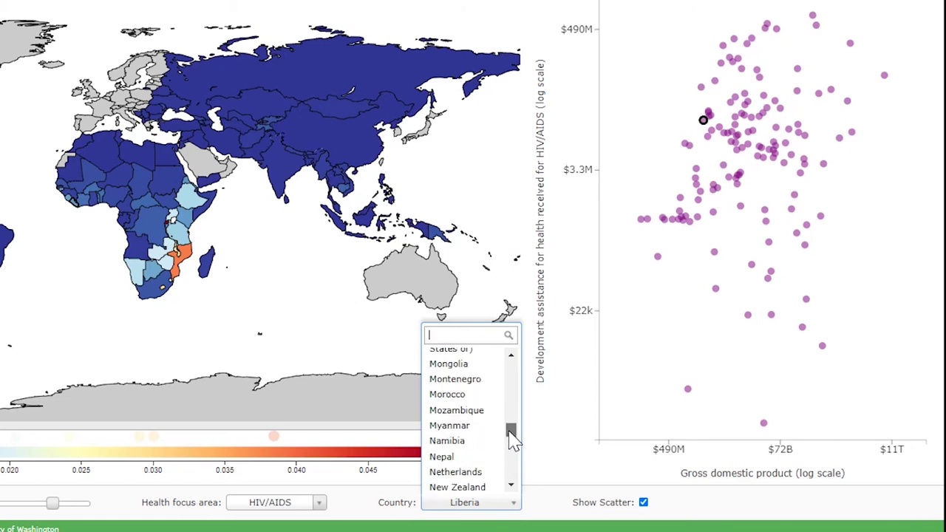
pyautogui.click(465, 441)
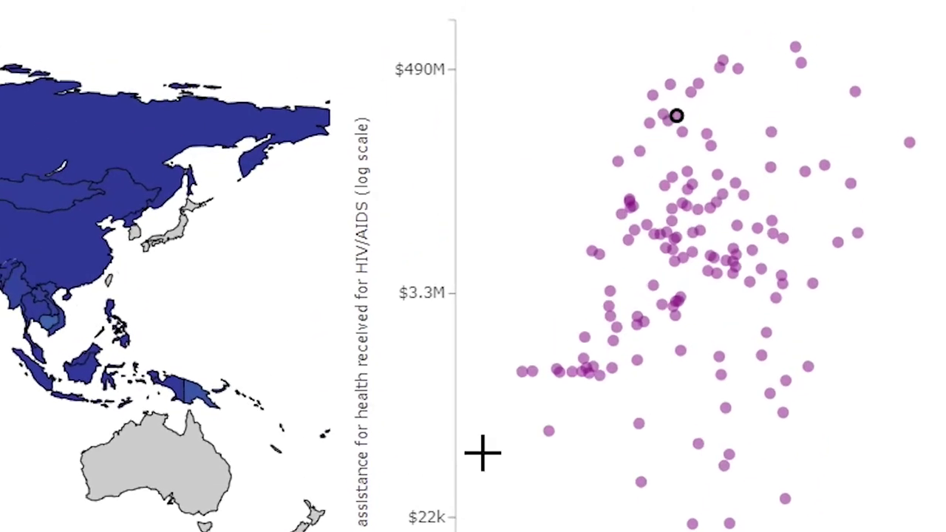
pyautogui.moveTo(653, 138)
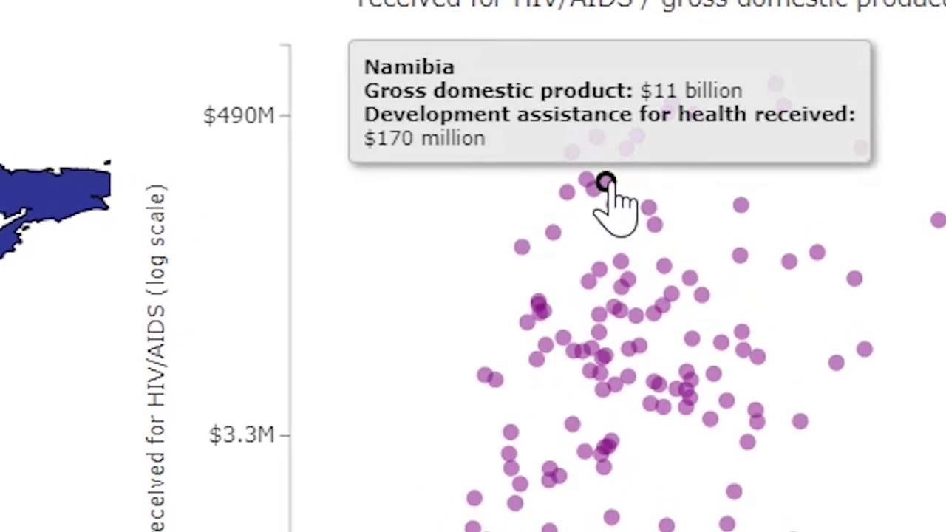
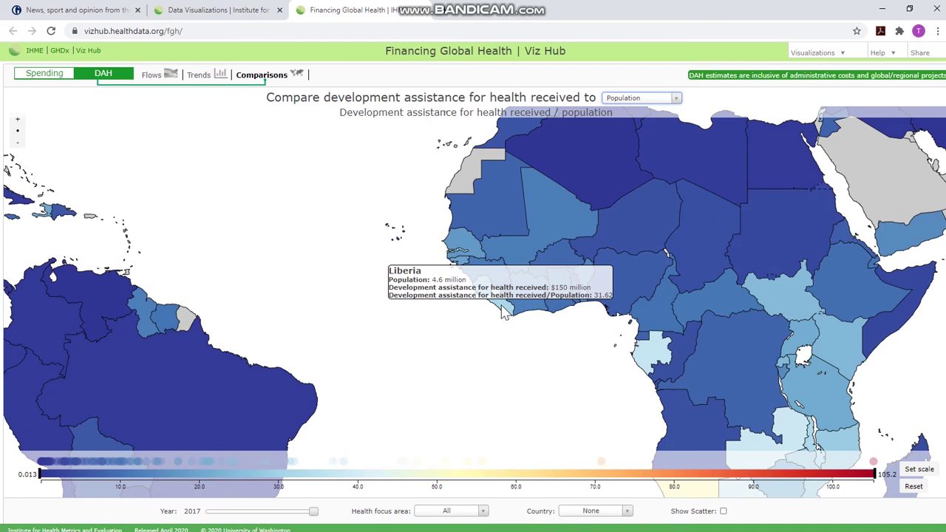
# - Select Liberia on the population comparison map and switch the comparison to gross domestic product
pyautogui.click(502, 311)
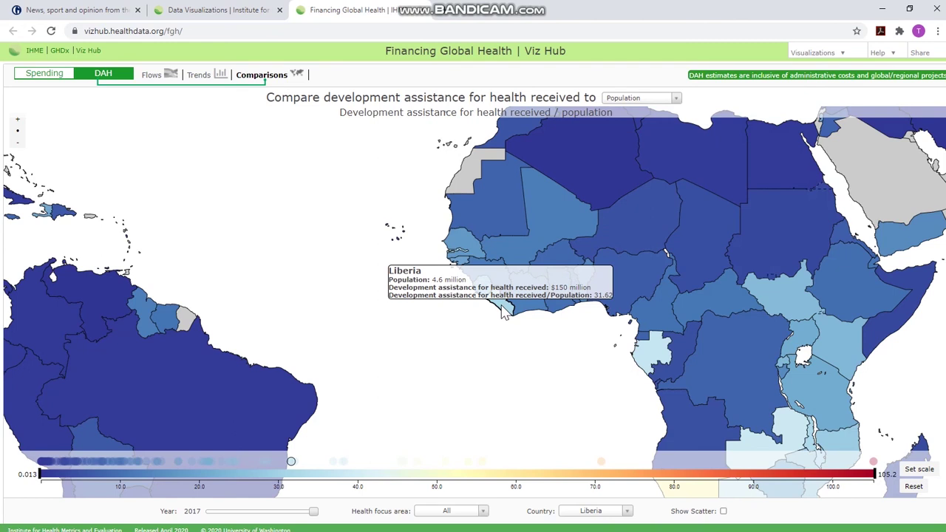
pyautogui.click(674, 104)
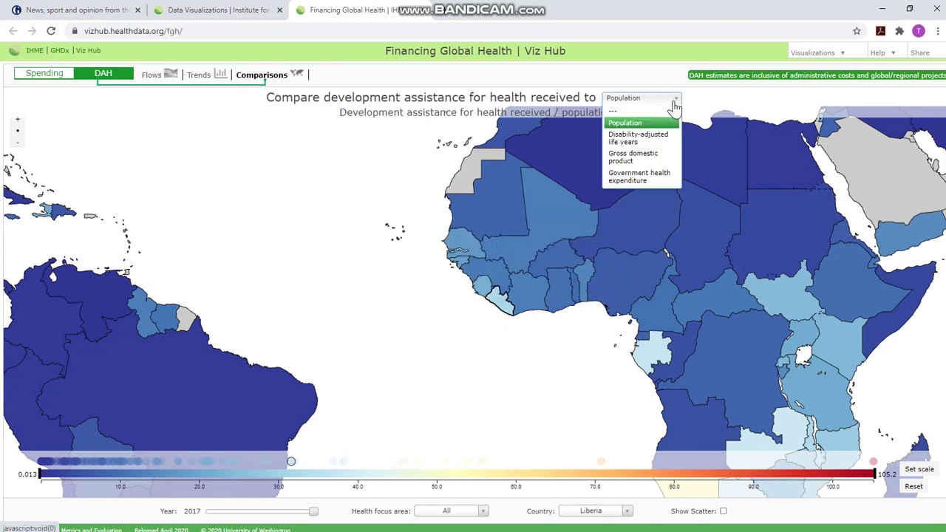
pyautogui.click(636, 156)
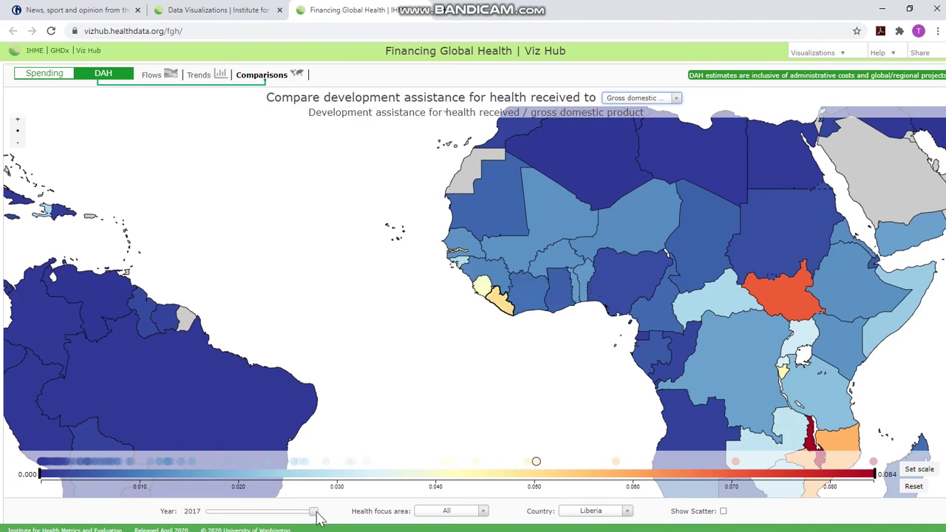
# - Set the year to 2010 and the health focus area to HIV/AIDS for the gross domestic product comparison
pyautogui.moveTo(314, 514); pyautogui.dragTo(290, 515)
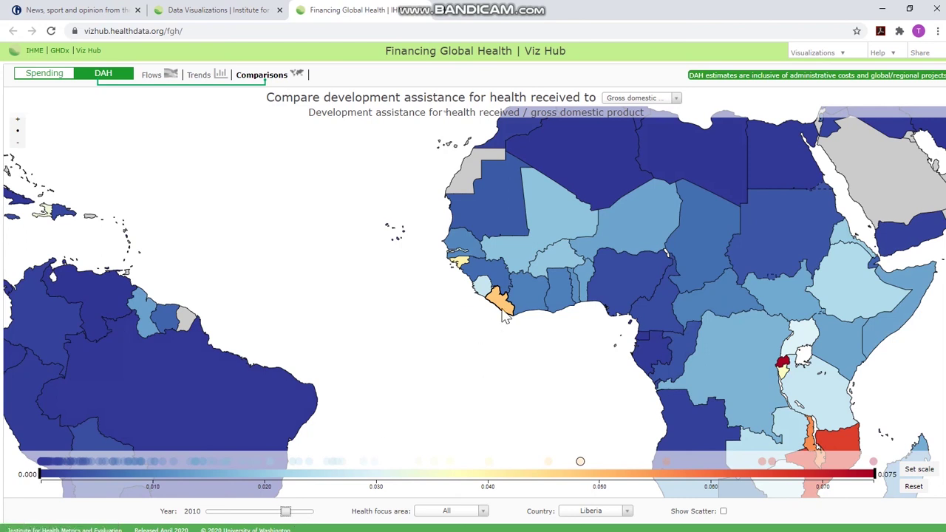
pyautogui.moveTo(505, 316)
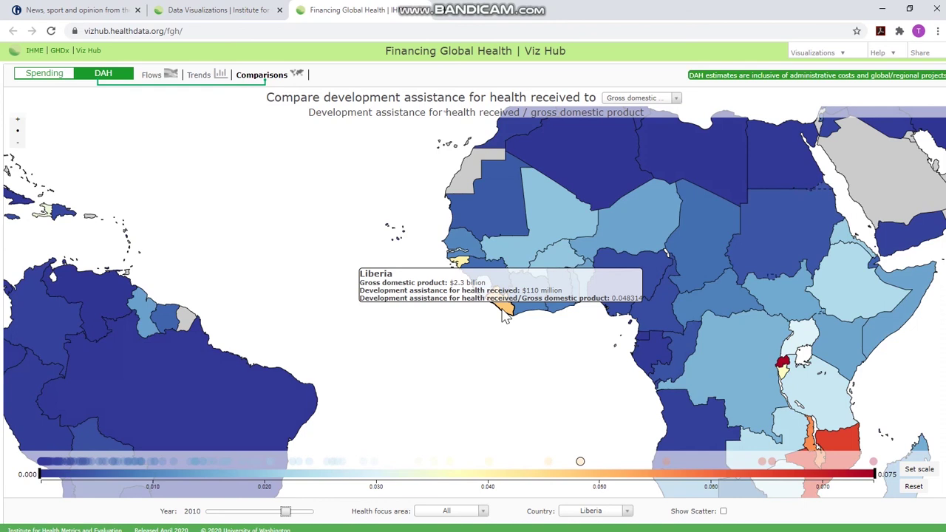
pyautogui.click(484, 515)
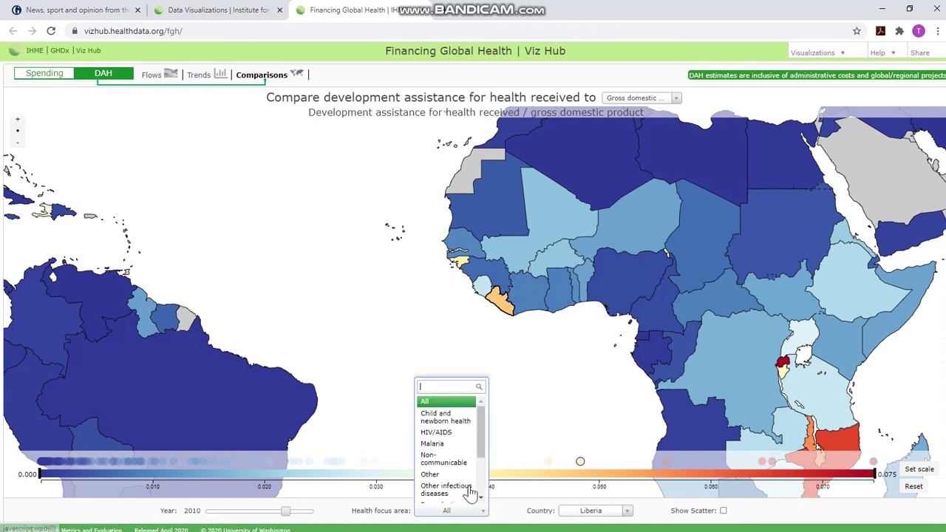
pyautogui.click(447, 433)
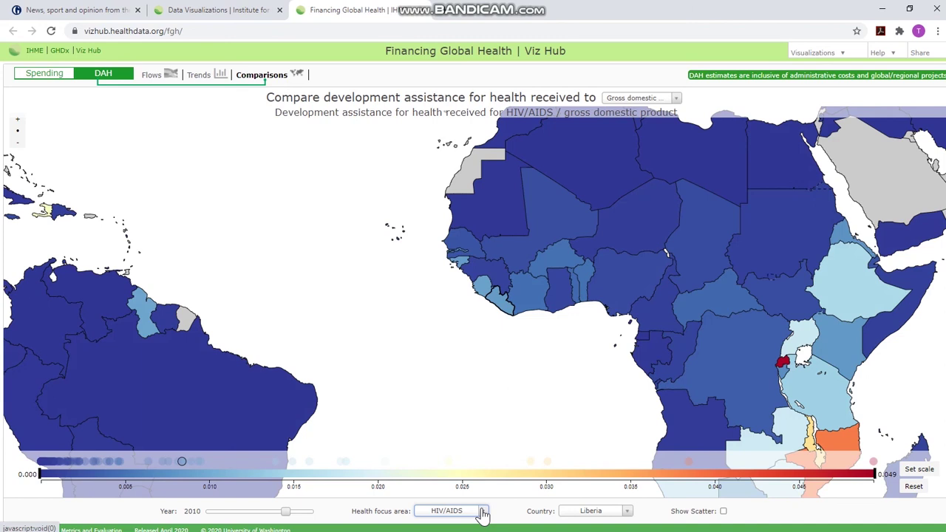
# - Clear the comparison measure to map HIV/AIDS assistance alone, and restore gross domestic product as the measure
pyautogui.click(675, 99)
pyautogui.click(634, 108)
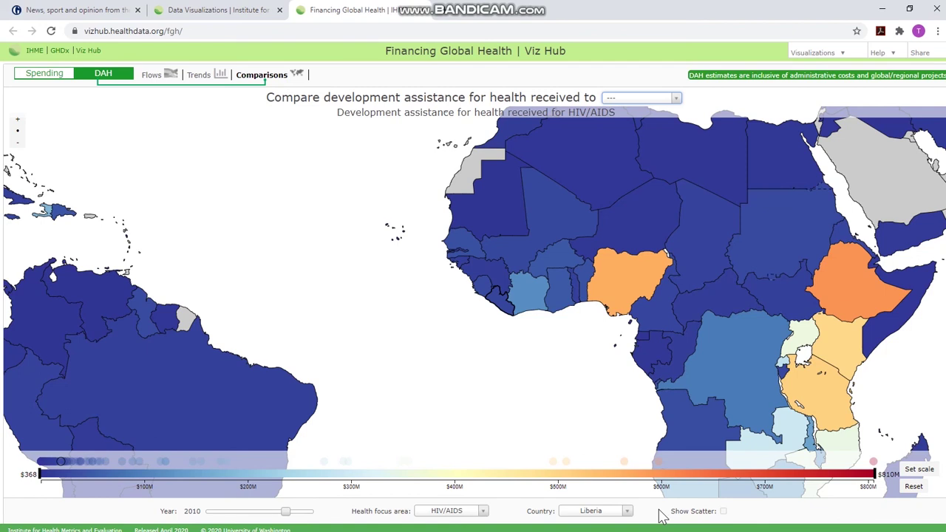
pyautogui.click(676, 99)
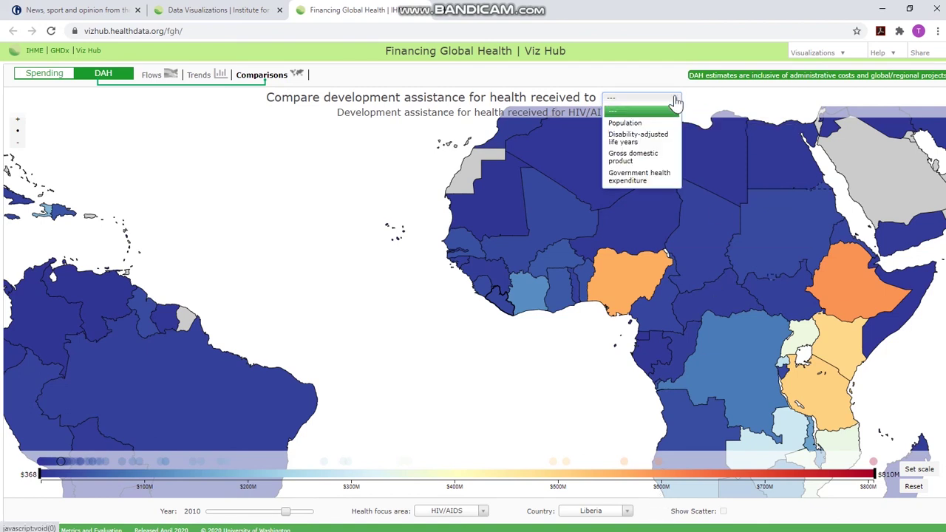
pyautogui.click(639, 154)
# - Show the scatter plot of HIV/AIDS assistance against gross domestic product beside the map
pyautogui.click(722, 511)
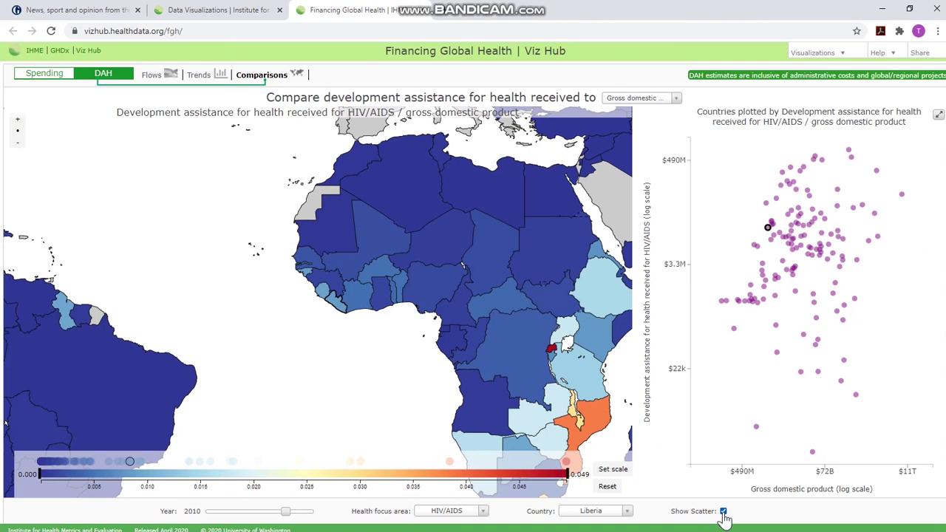
pyautogui.click(723, 512)
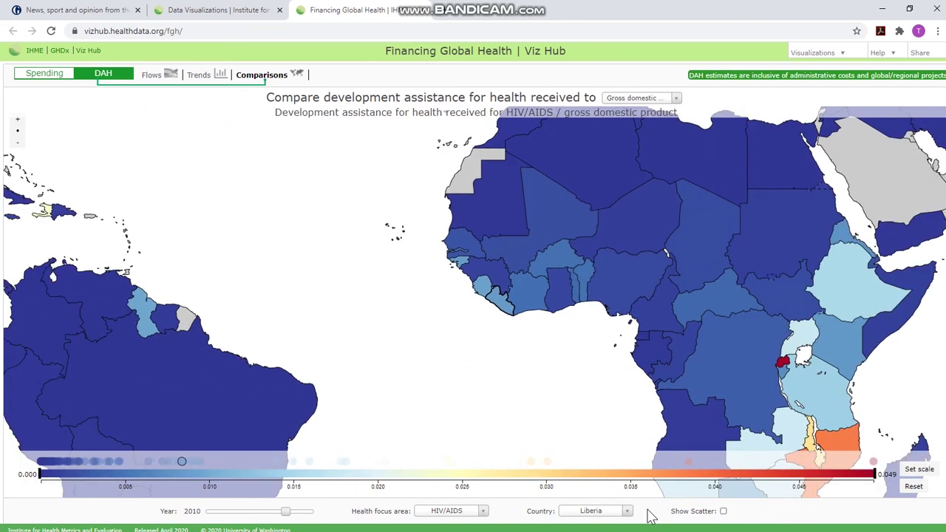
pyautogui.click(723, 511)
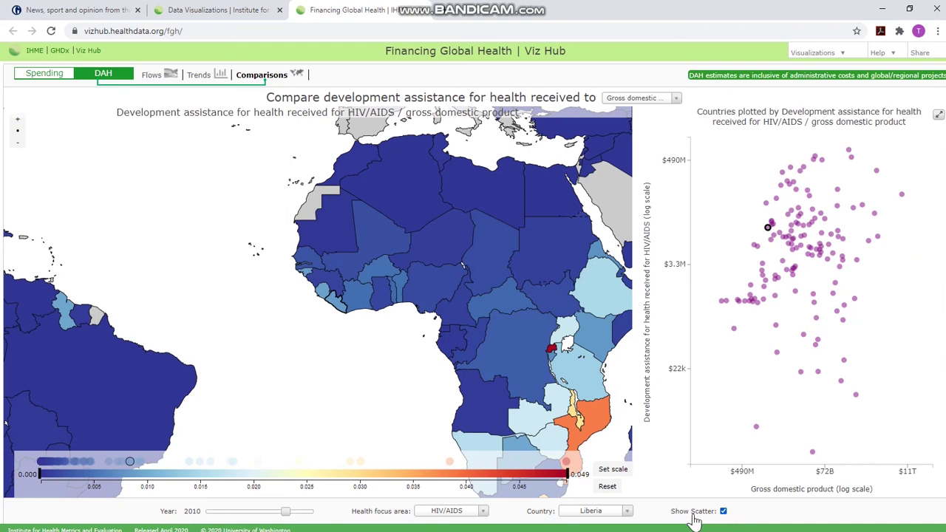
# - Select Namibia as the country and view its data point on the HIV/AIDS scatter plot
pyautogui.click(625, 511)
pyautogui.scroll(-5, 620, 488)
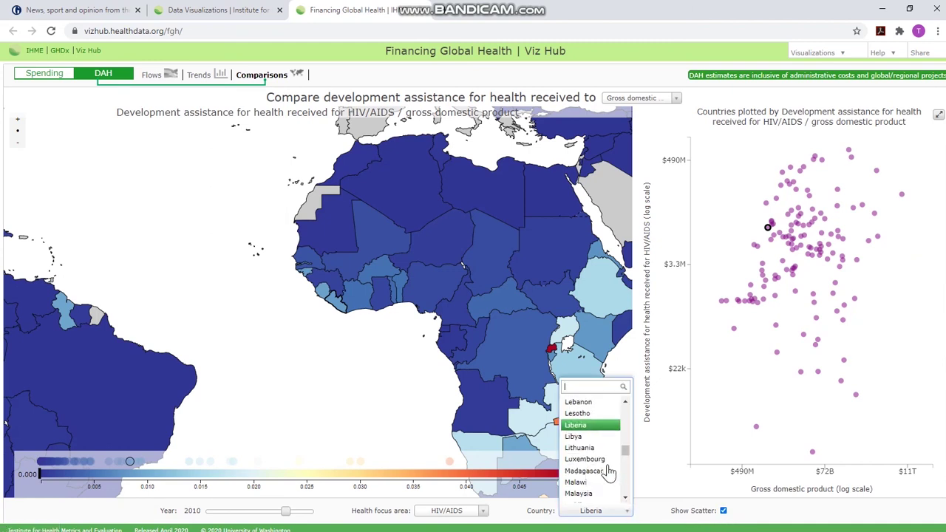
pyautogui.scroll(-4, 606, 467)
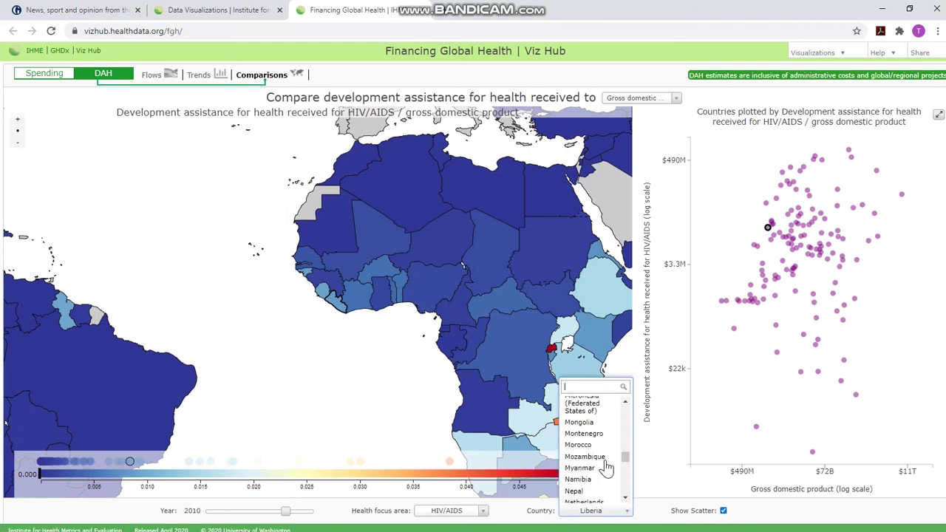
pyautogui.click(595, 463)
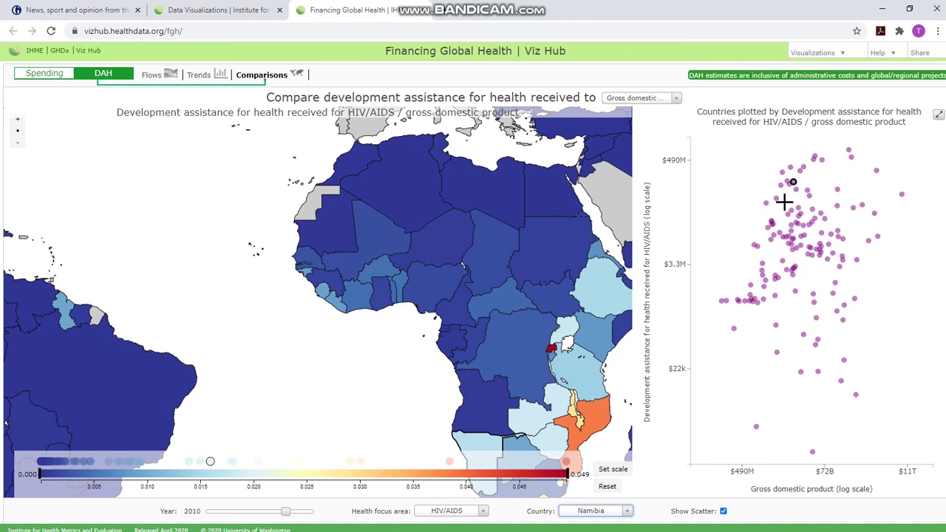
pyautogui.moveTo(793, 186)
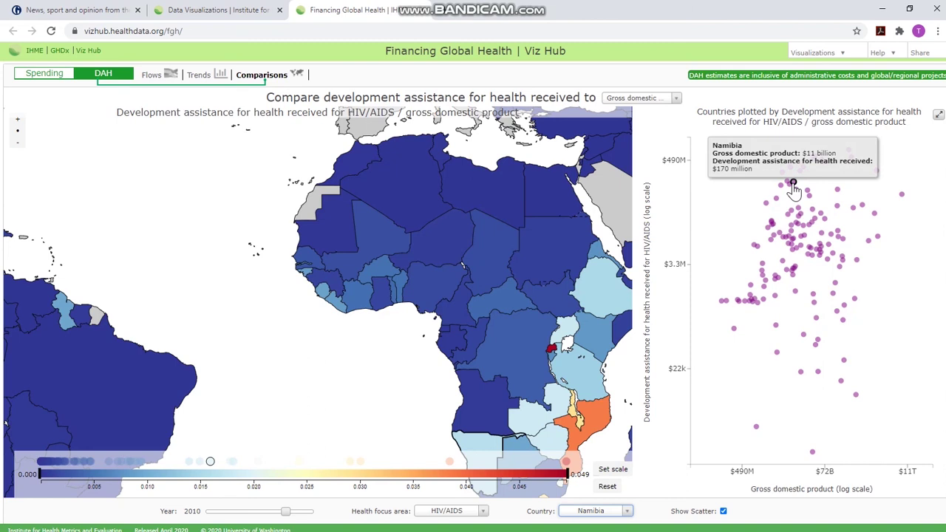
# - Enlarge the scatter plot to examine Namibia's data point, and return the plot to its place beside the map
pyautogui.click(938, 115)
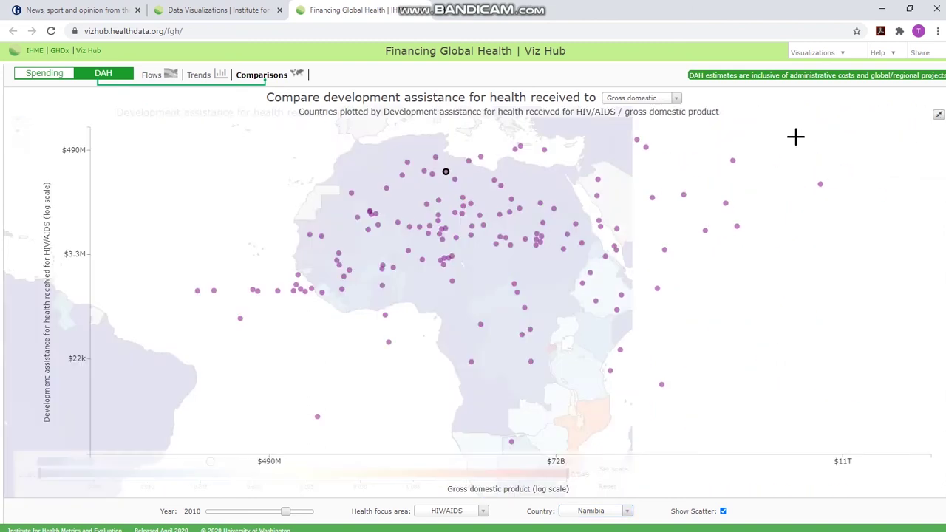
pyautogui.moveTo(430, 174)
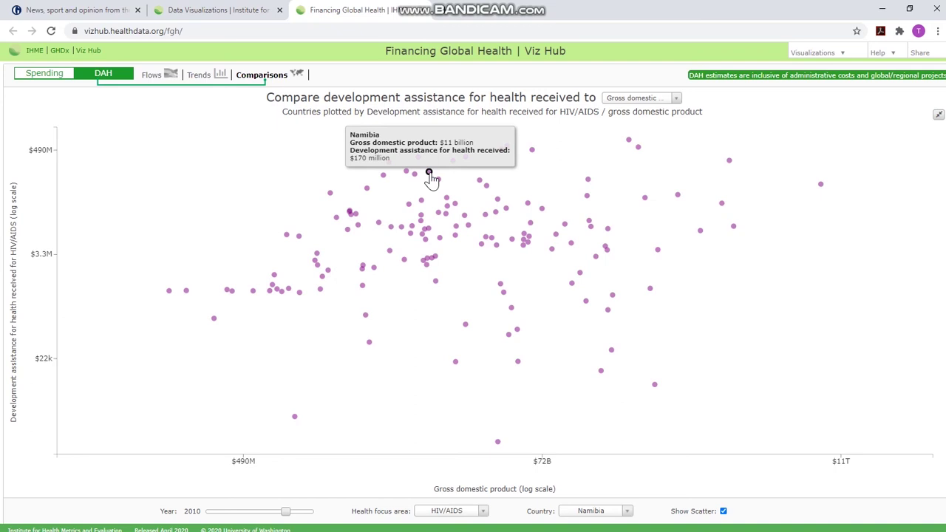
pyautogui.click(939, 118)
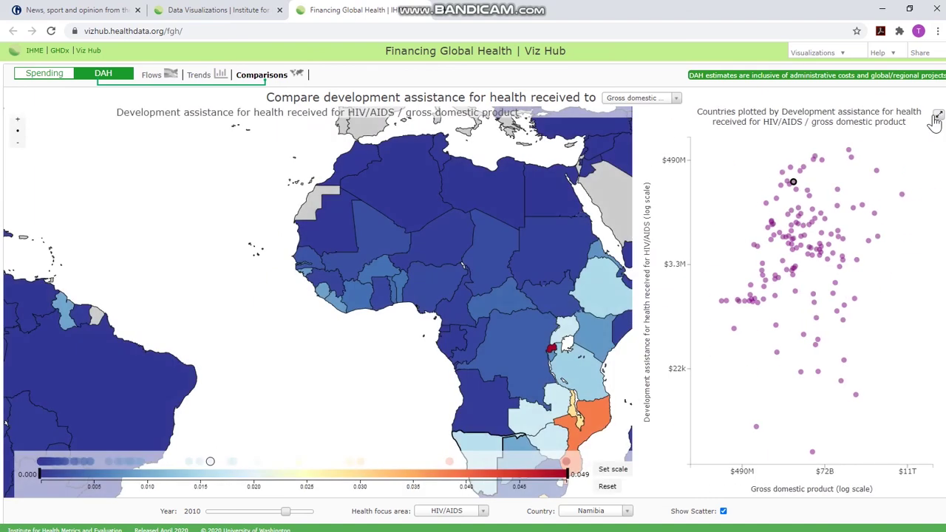
# - Hide the scatter plot and reset the map to the full world view
pyautogui.click(722, 514)
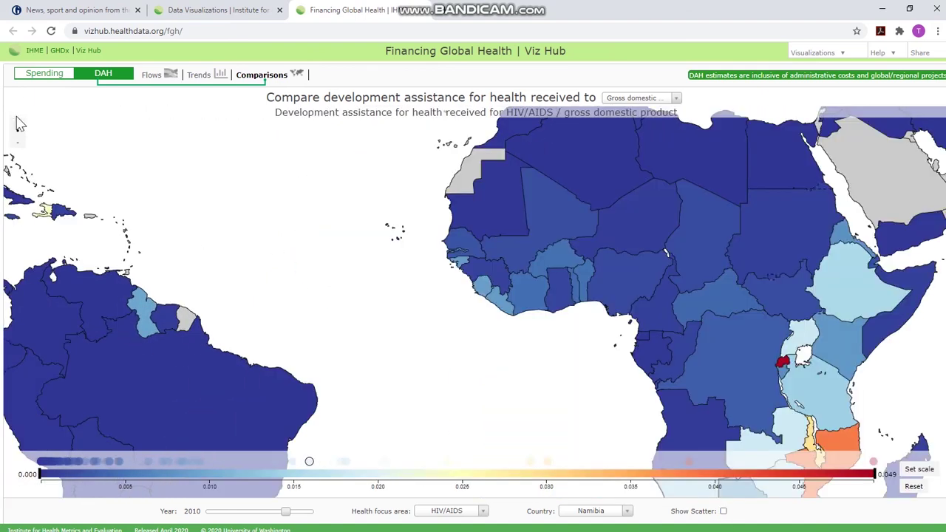
pyautogui.click(18, 133)
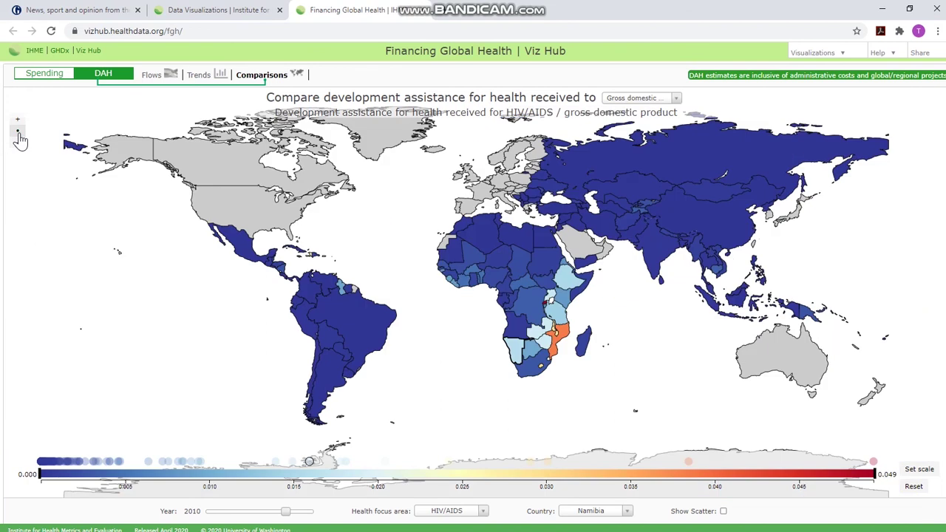